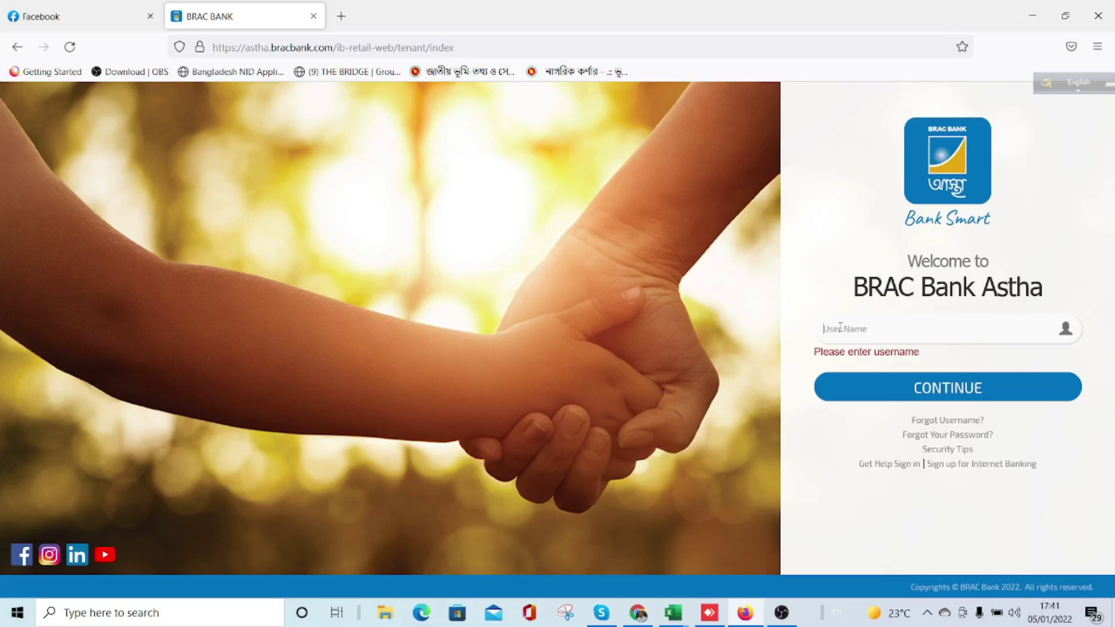
# Step: Log in to Astha with the account username and password to reach the savings account dashboard
pyautogui.write('abad')
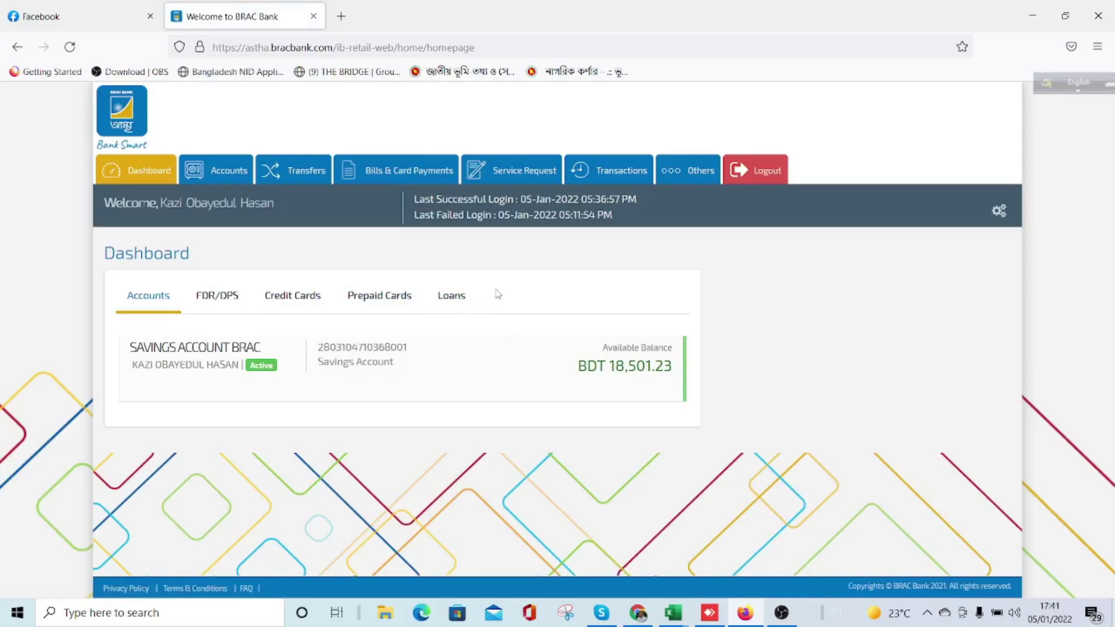
# Step: Check Bills & Card Payments, which reports 'Card not found', then return to Transfers
pyautogui.click(312, 171)
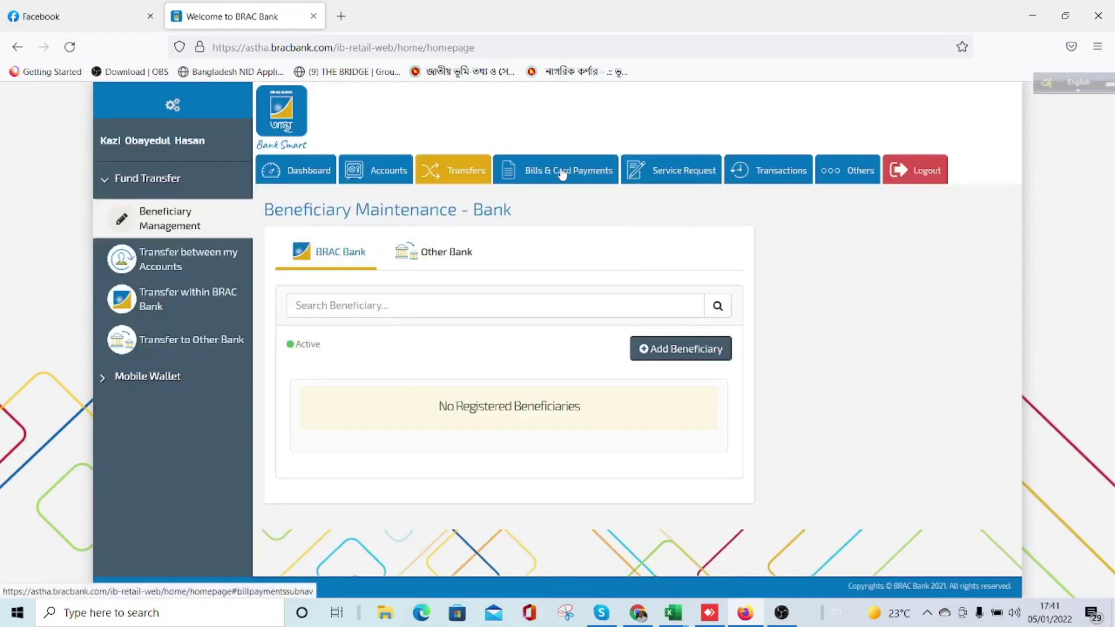
pyautogui.click(561, 168)
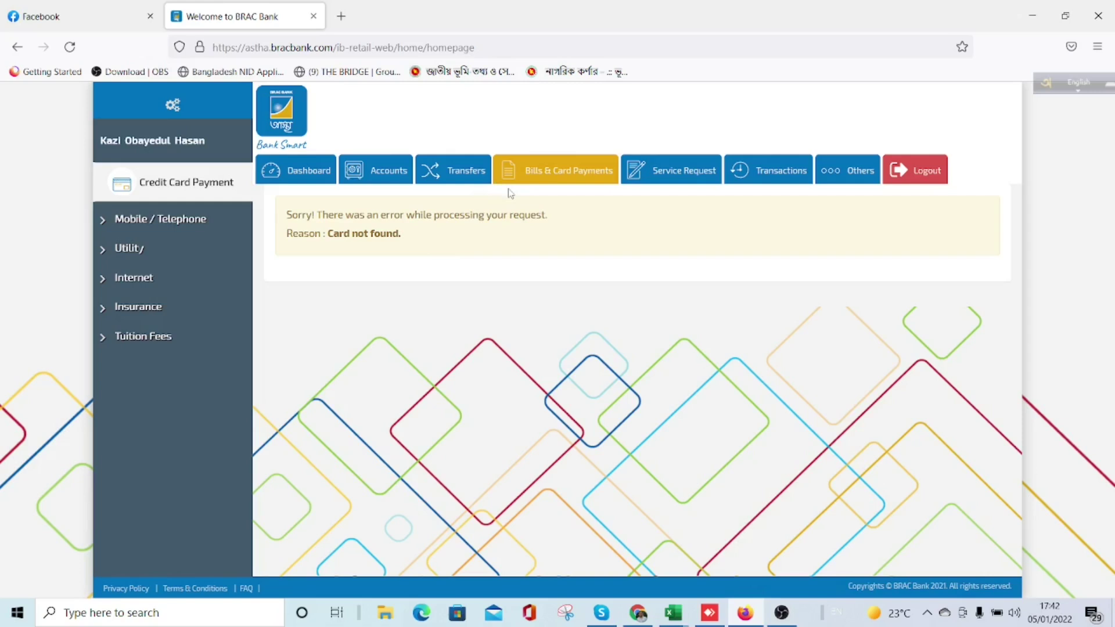
pyautogui.click(463, 174)
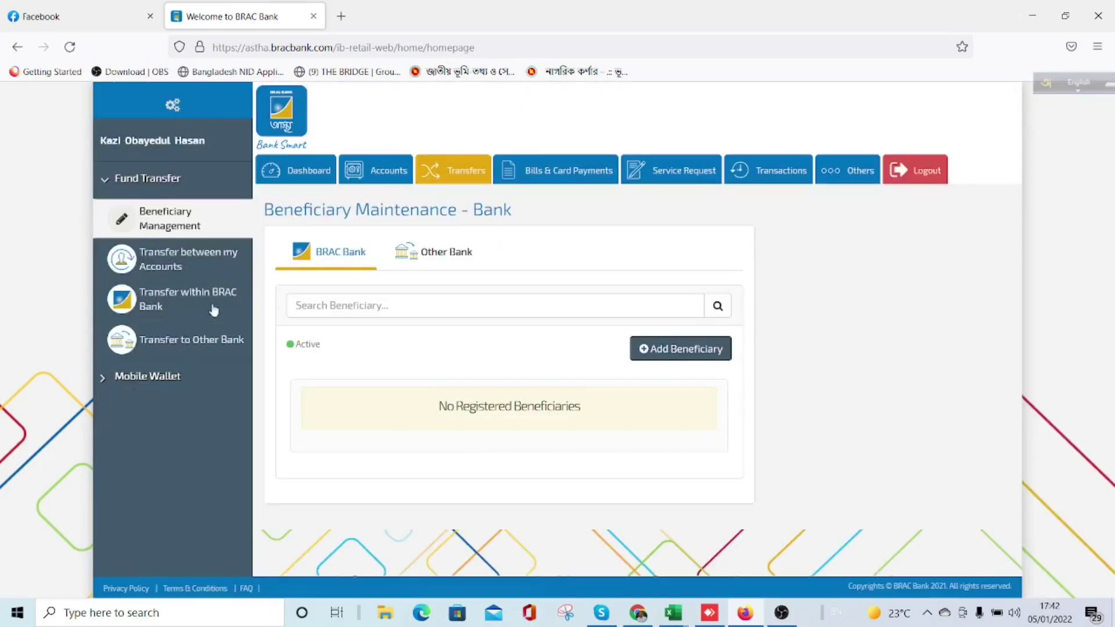
# Step: Start a One Time Pay transfer within BRAC Bank from the savings account (BDT 18,501.23)
pyautogui.click(168, 306)
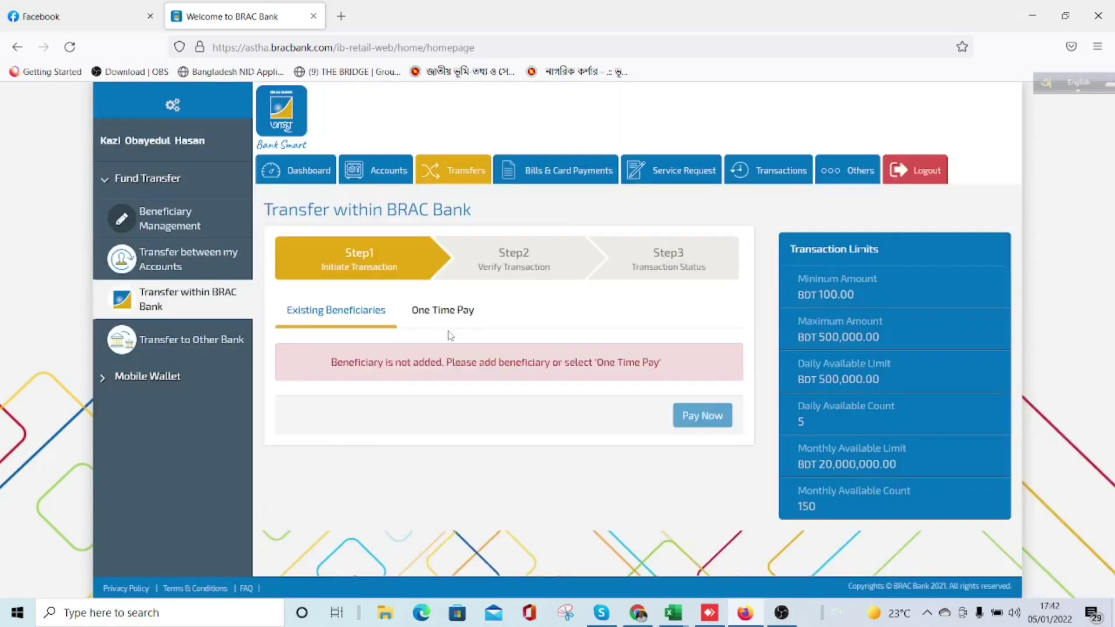
pyautogui.click(463, 319)
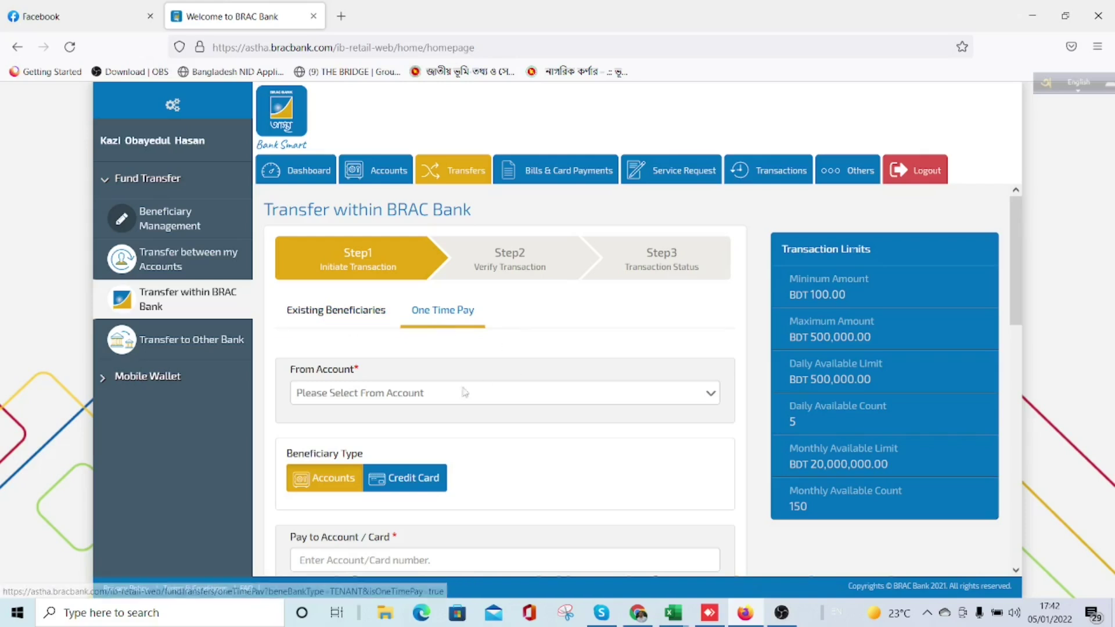
pyautogui.click(669, 398)
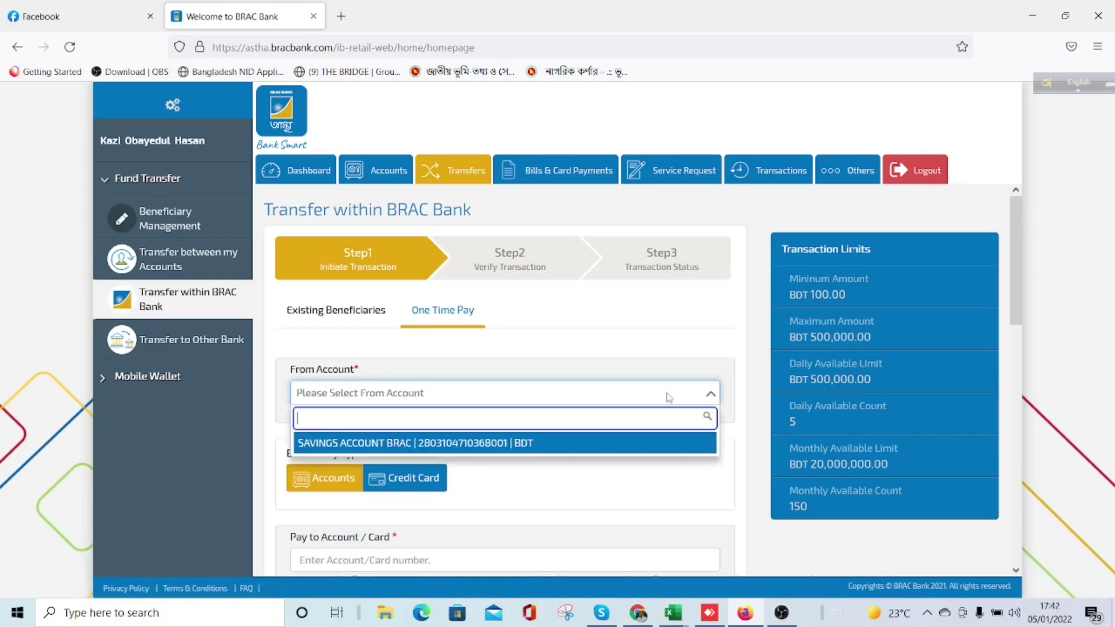
pyautogui.click(471, 448)
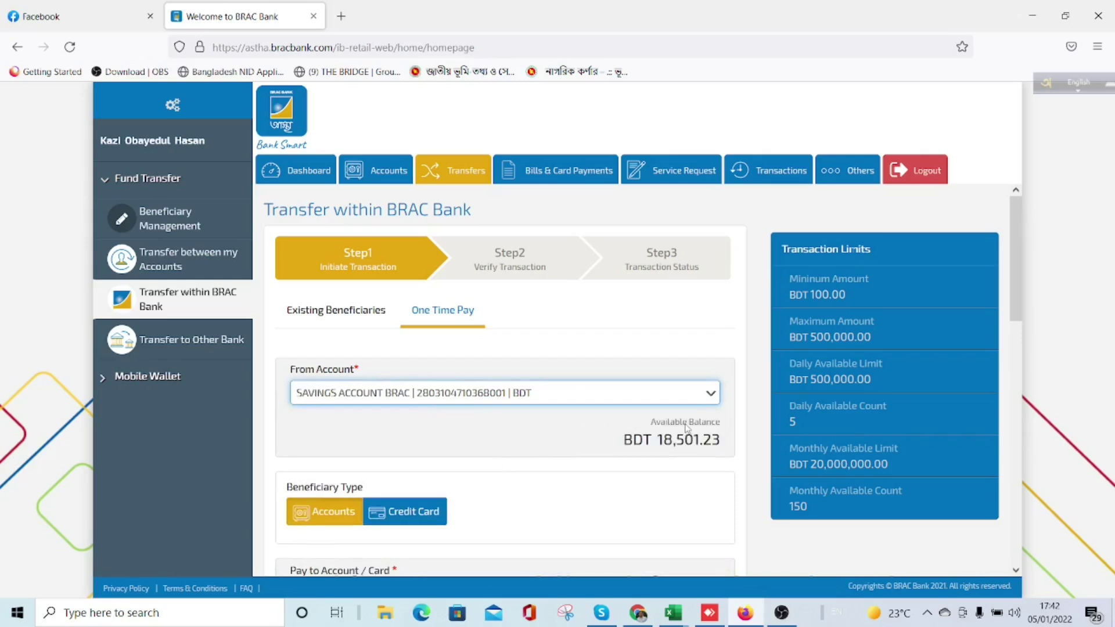
pyautogui.moveTo(1016, 277); pyautogui.dragTo(1015, 346)
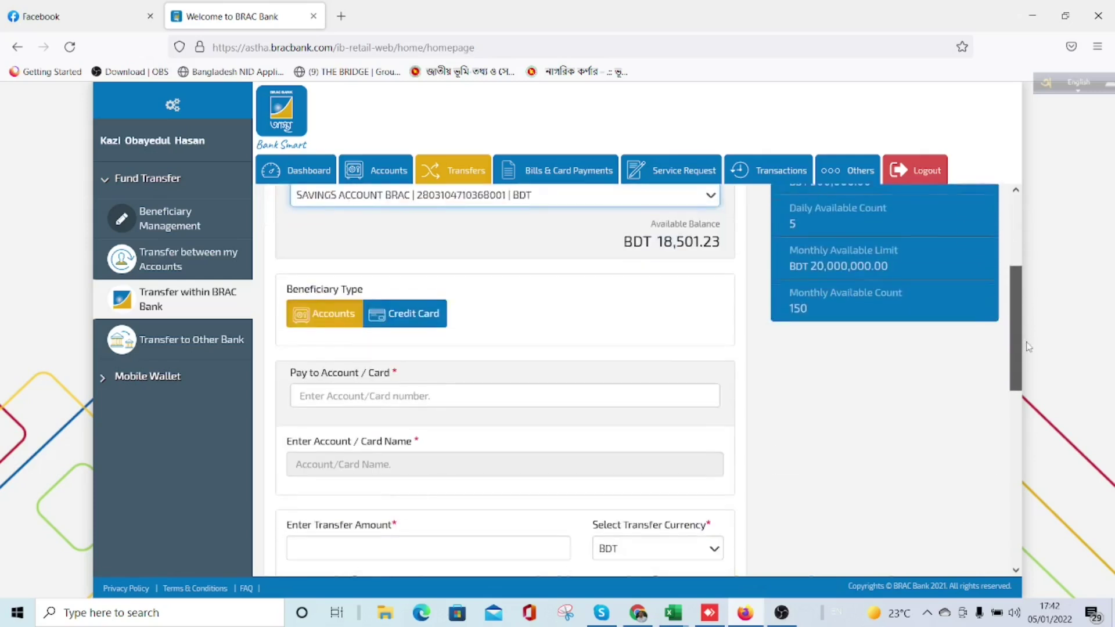
# Step: Set the beneficiary type to Credit Card and enter the payee's 16-digit card number
pyautogui.click(441, 319)
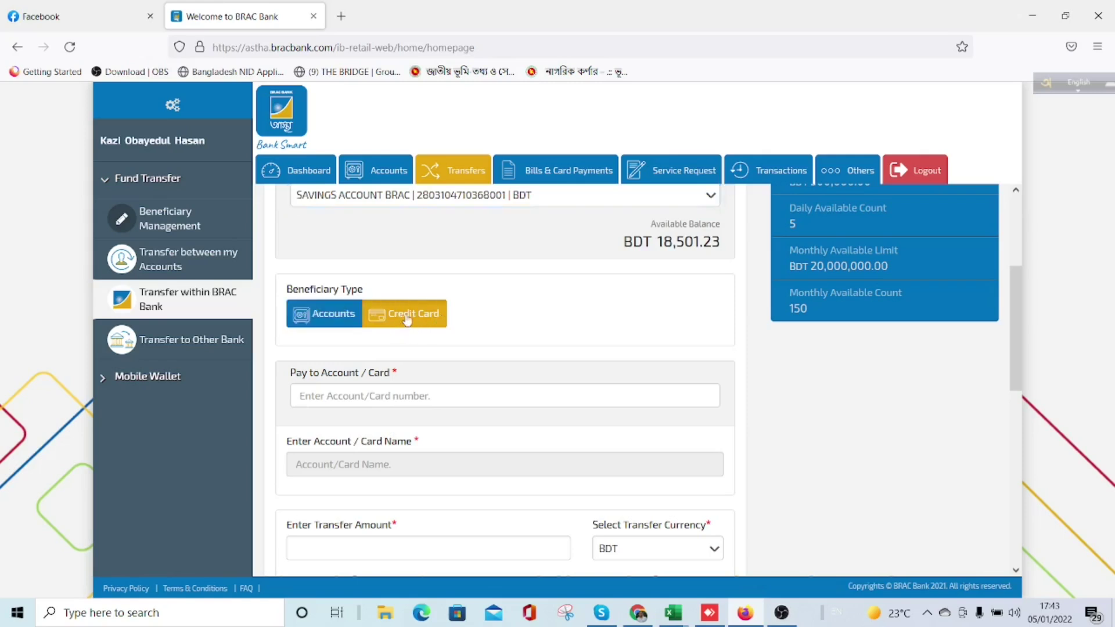
pyautogui.click(361, 397)
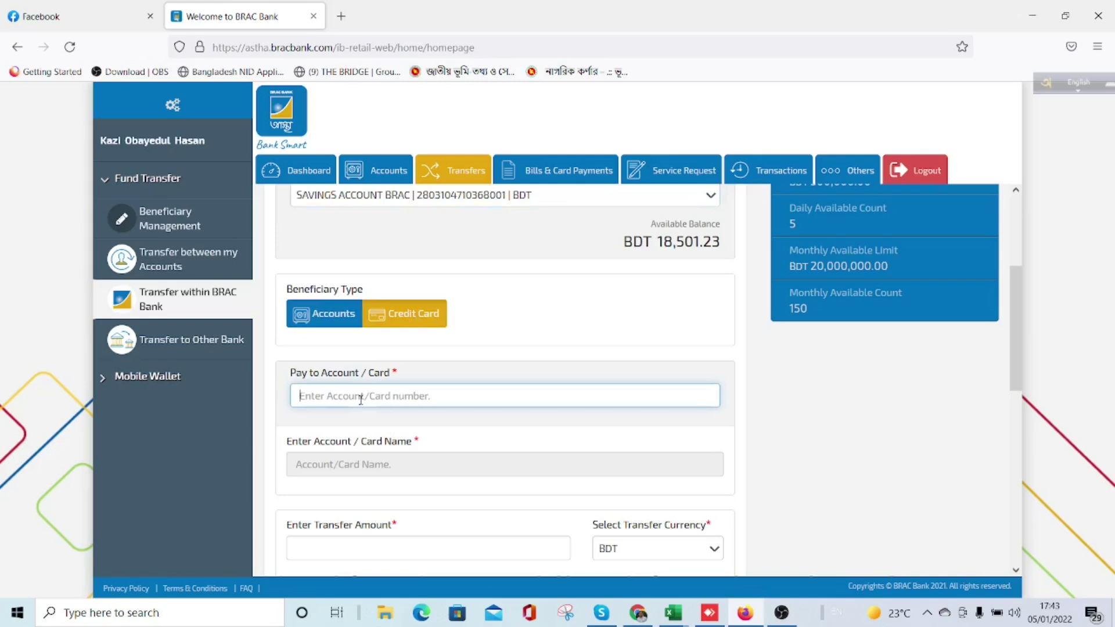
pyautogui.hotkey('ctrl', 'v')
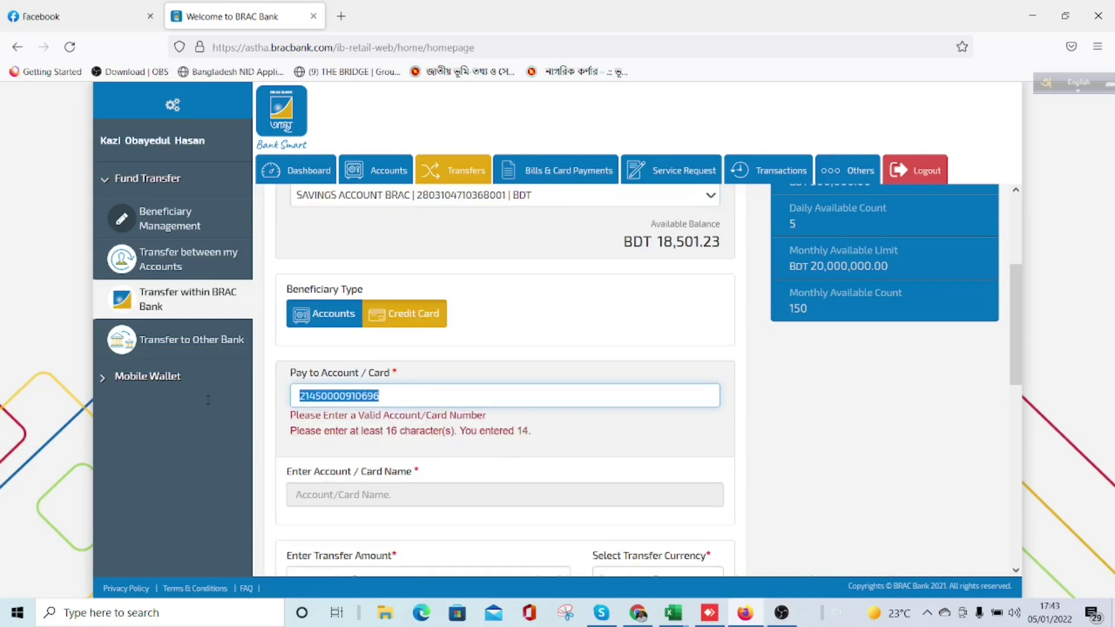
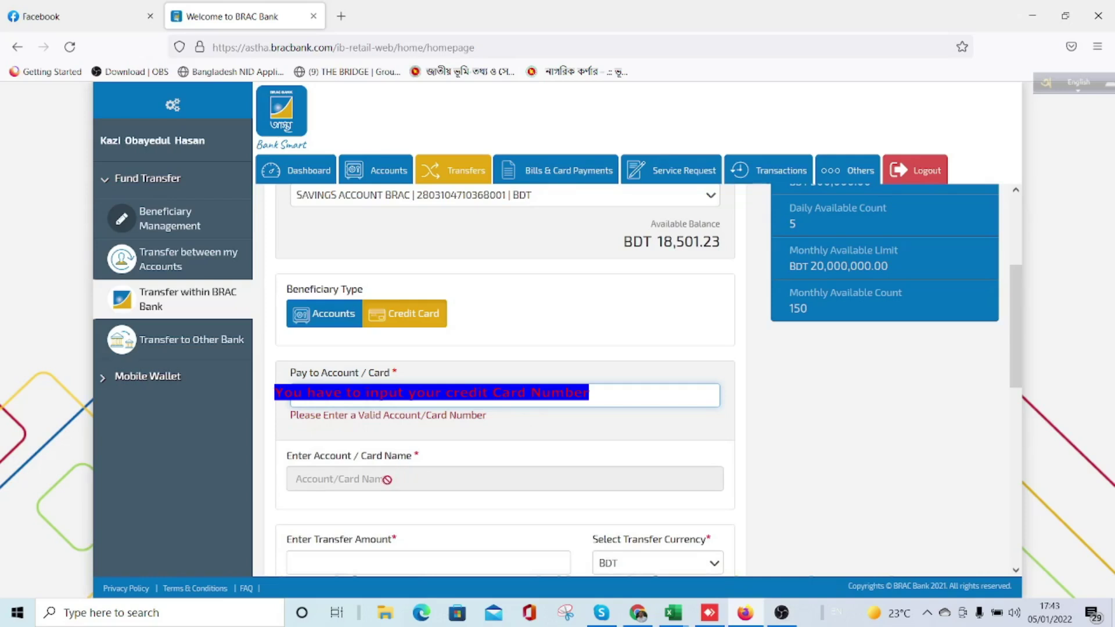
pyautogui.click(387, 480)
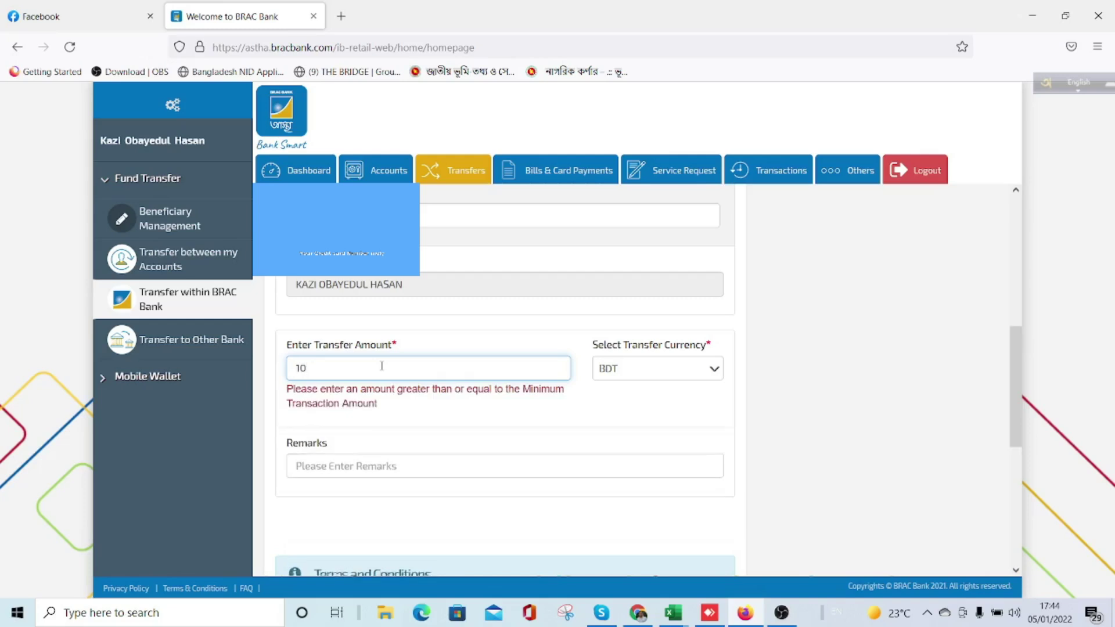
# Step: Enter a BDT 10,000 amount, remark 'Credit Card bill', and SMS authorization mode
pyautogui.write('000')
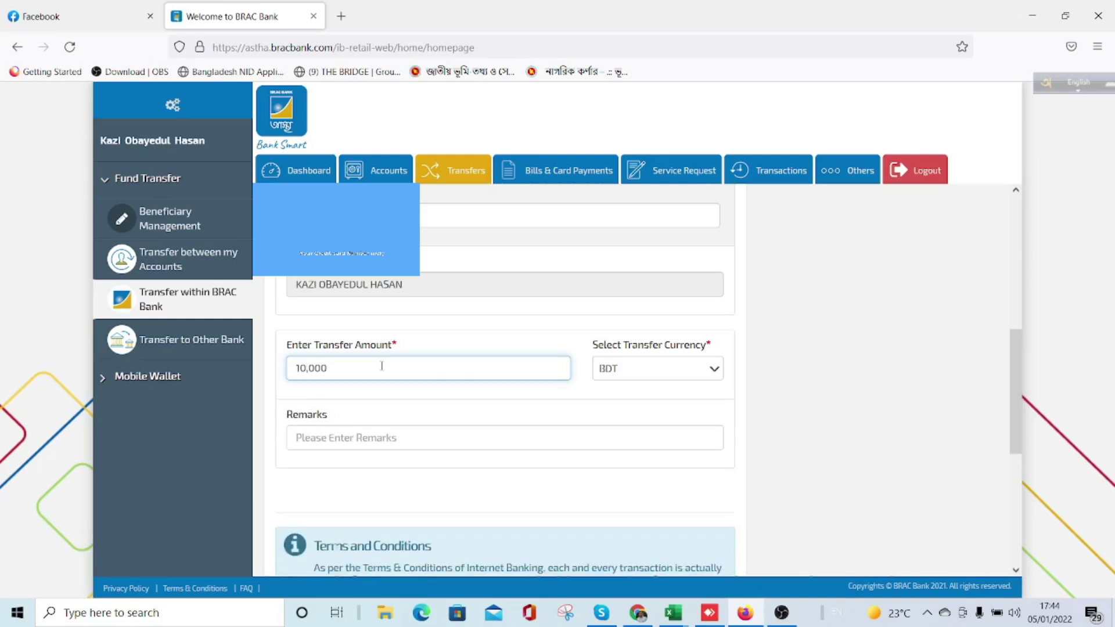
pyautogui.press('Tab')
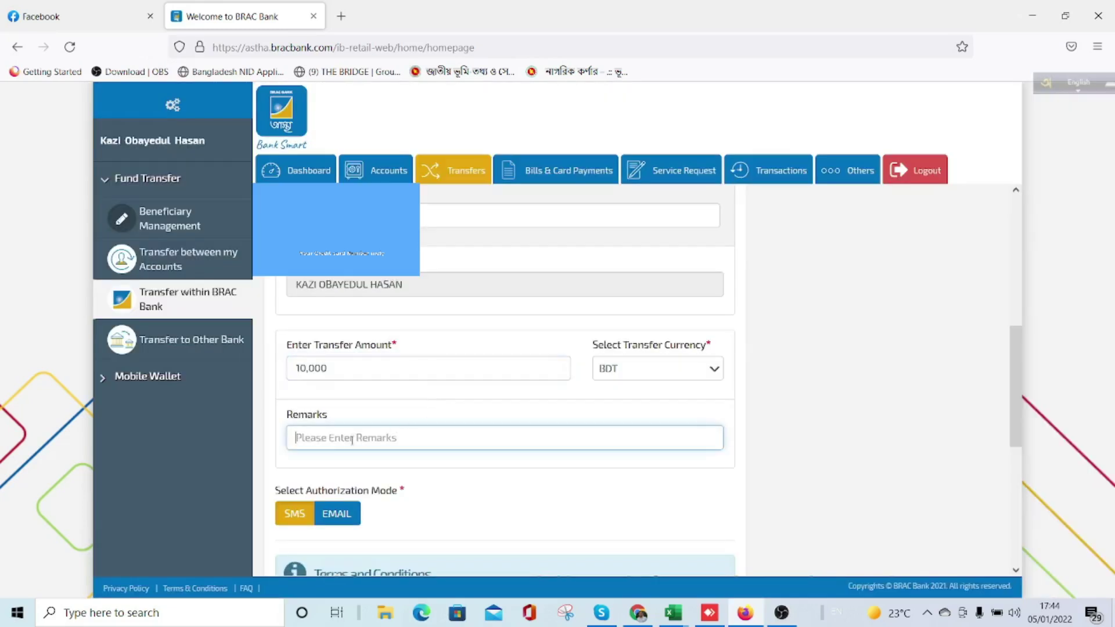
pyautogui.write('Credit Card bill')
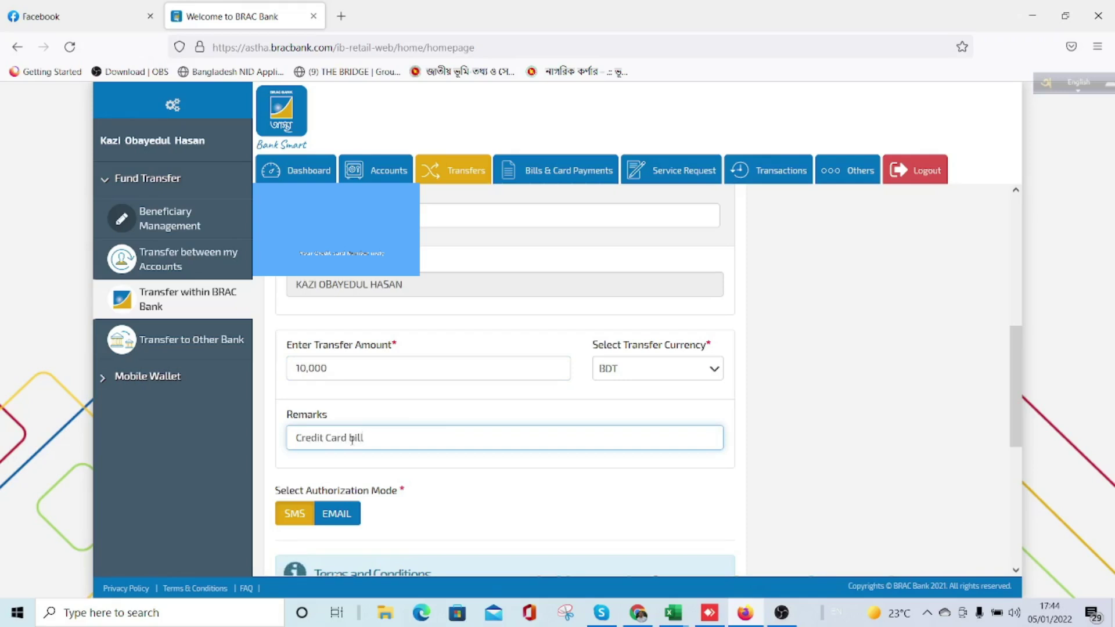
pyautogui.click(295, 518)
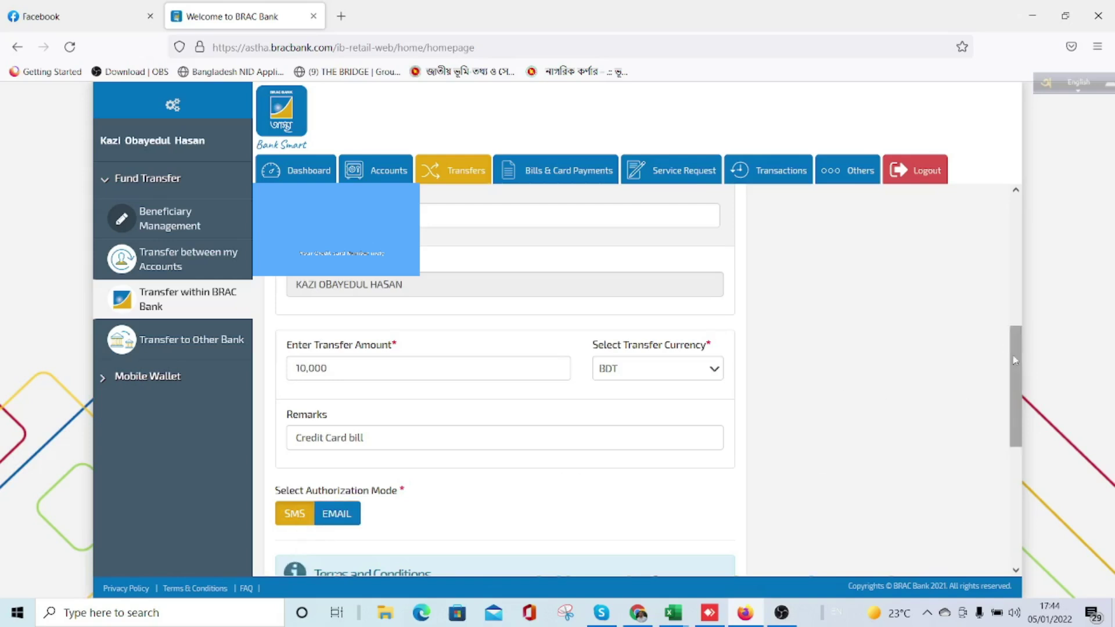
# Step: With 'I Agree' to the terms checked, submit the BDT 10,000 transfer via Pay Now
pyautogui.scroll(-5, 1006, 351)
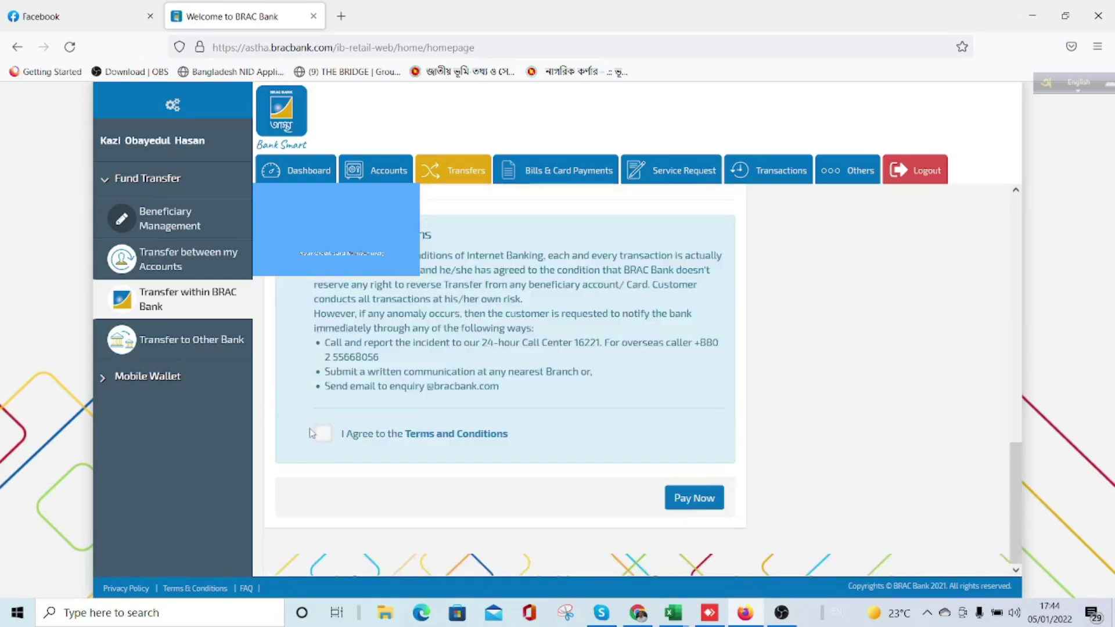
pyautogui.click(708, 503)
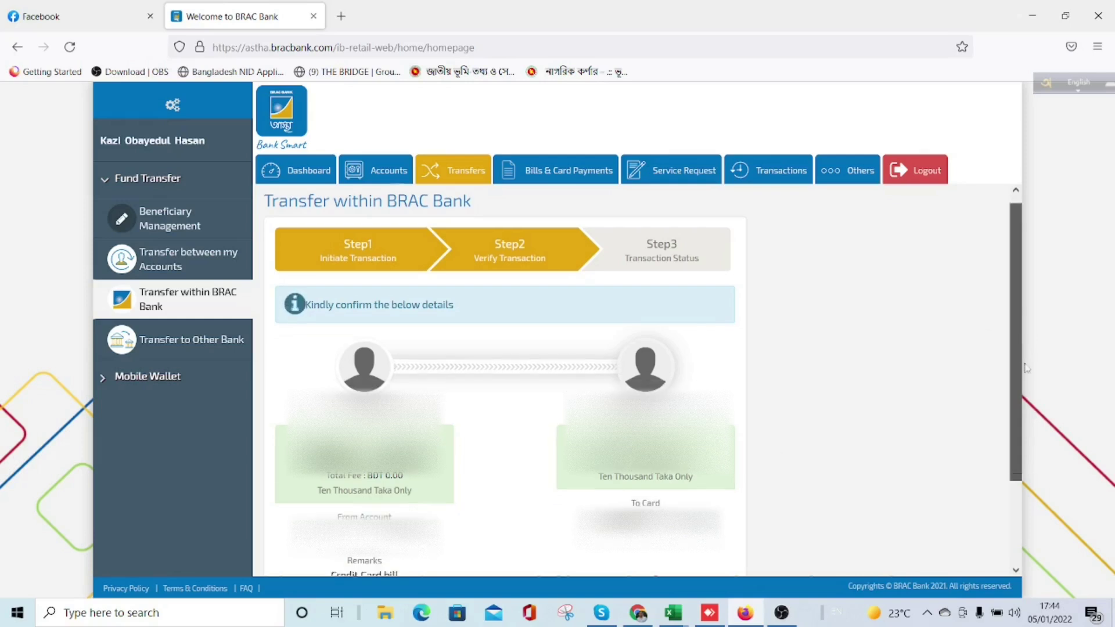
# Step: Confirm the reviewed BDT 10,000.00 transfer with zero fee
pyautogui.scroll(-2, 1017, 340)
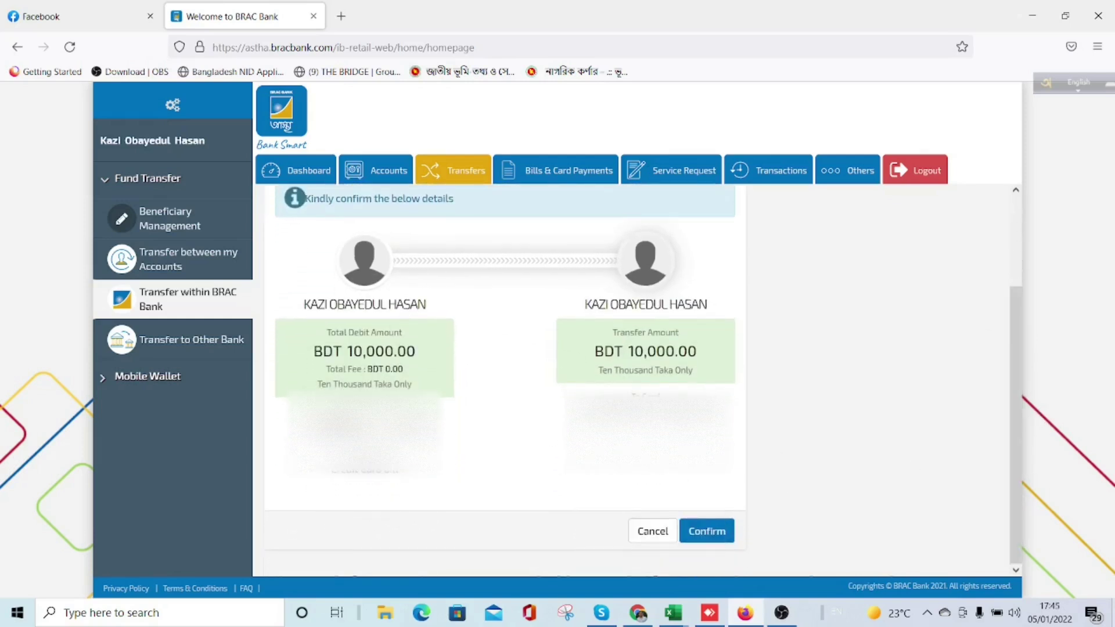
pyautogui.click(714, 535)
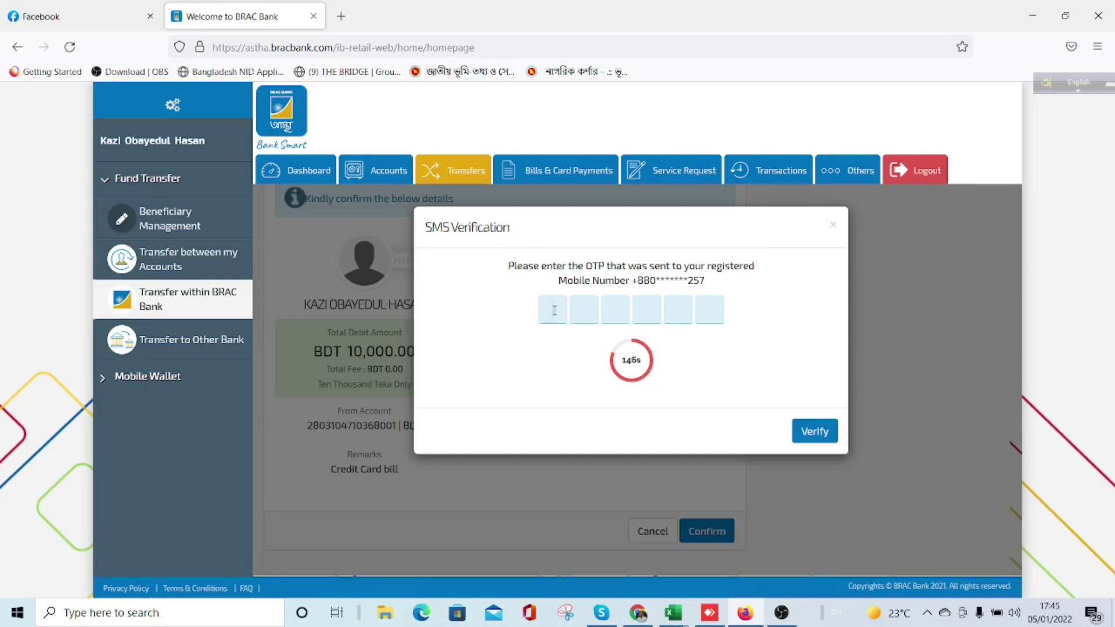
# Step: Enter the six-digit SMS one-time code and verify the transfer
pyautogui.write('••••••')
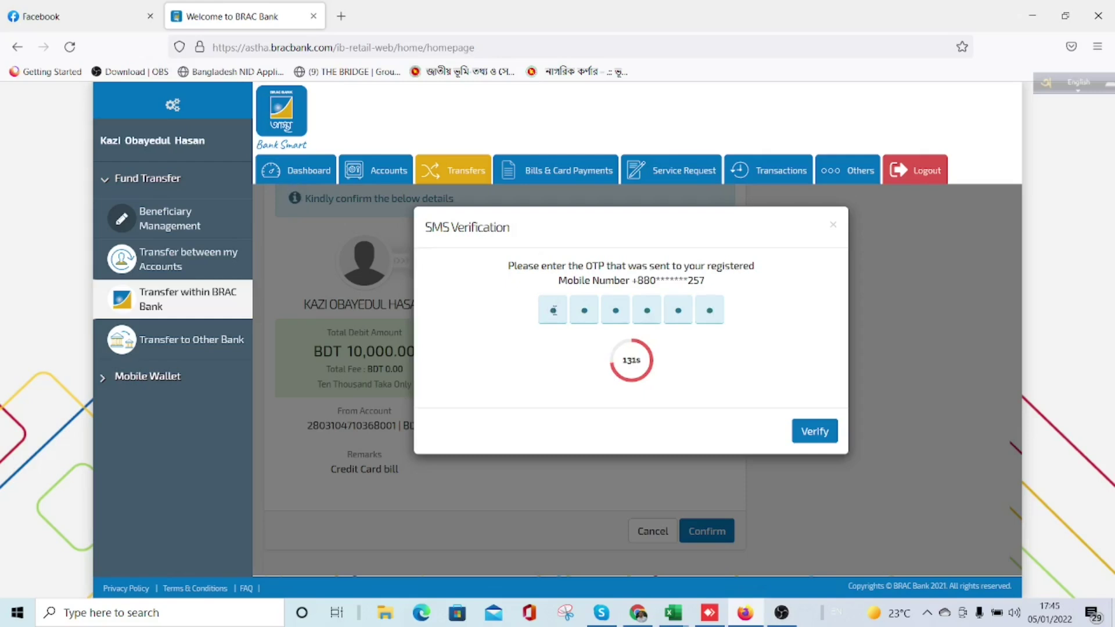
pyautogui.click(809, 433)
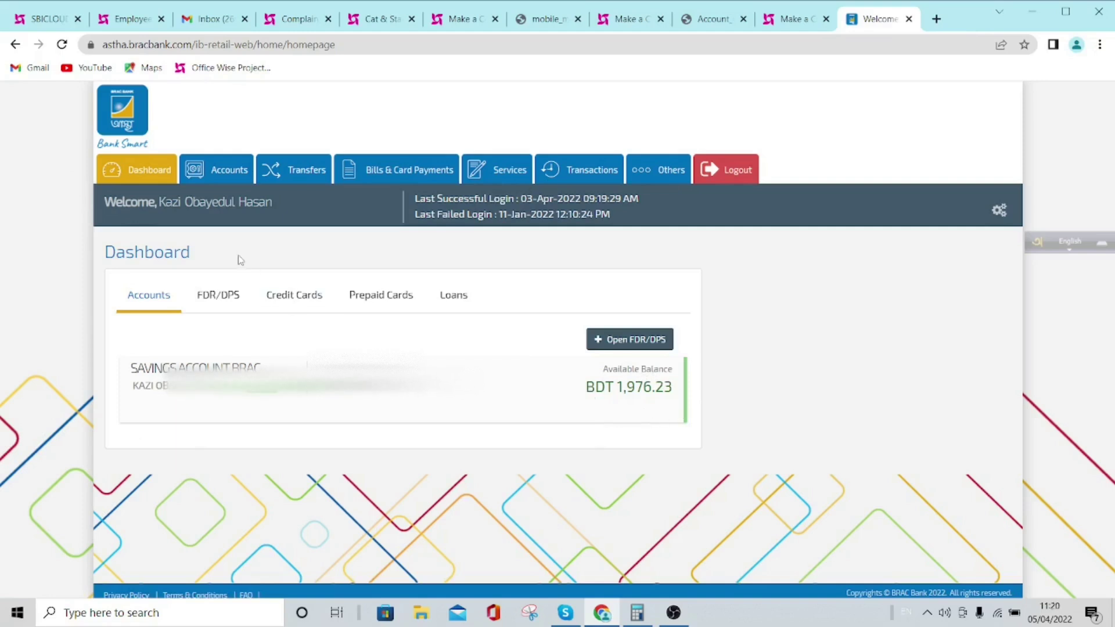
# Step: Open a Credit Card Payment from the savings account to the Consumer Silver credit card
pyautogui.click(382, 174)
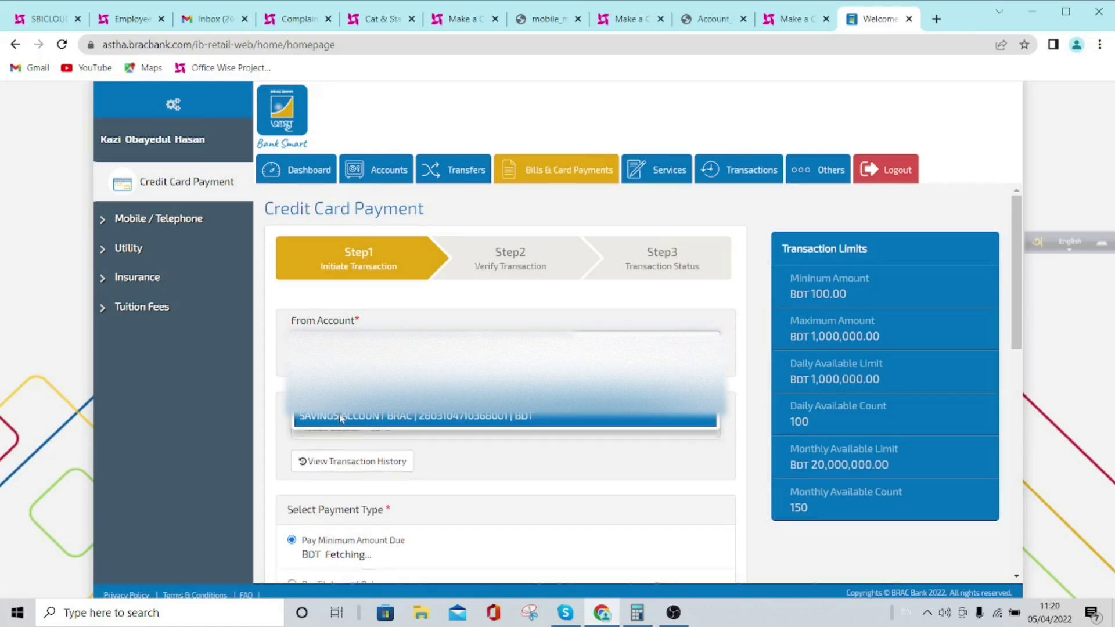
pyautogui.click(341, 417)
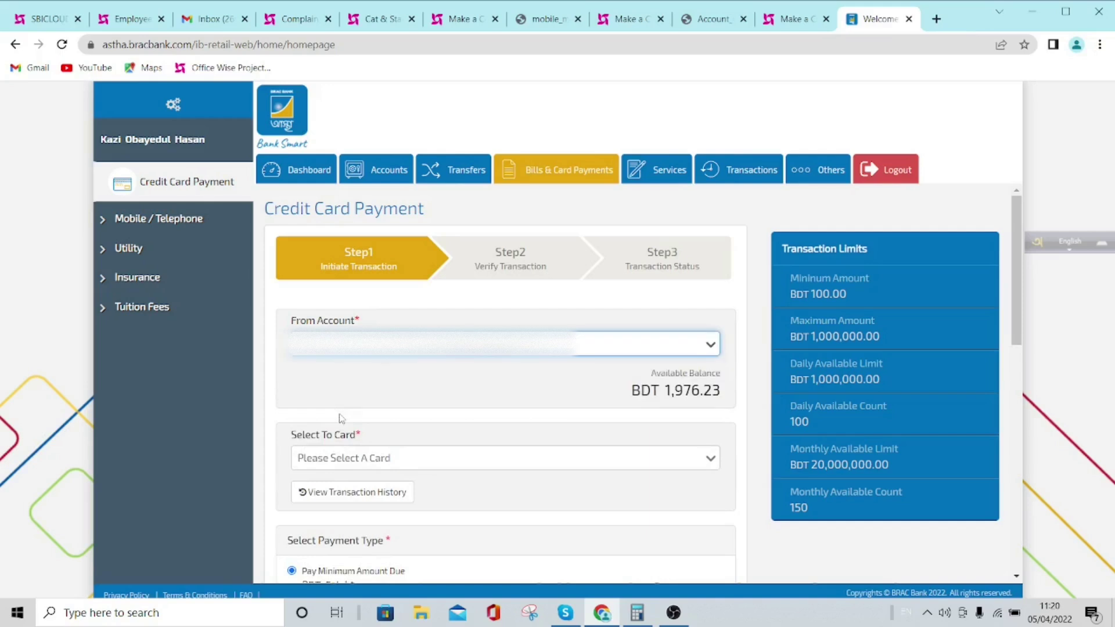
pyautogui.click(347, 464)
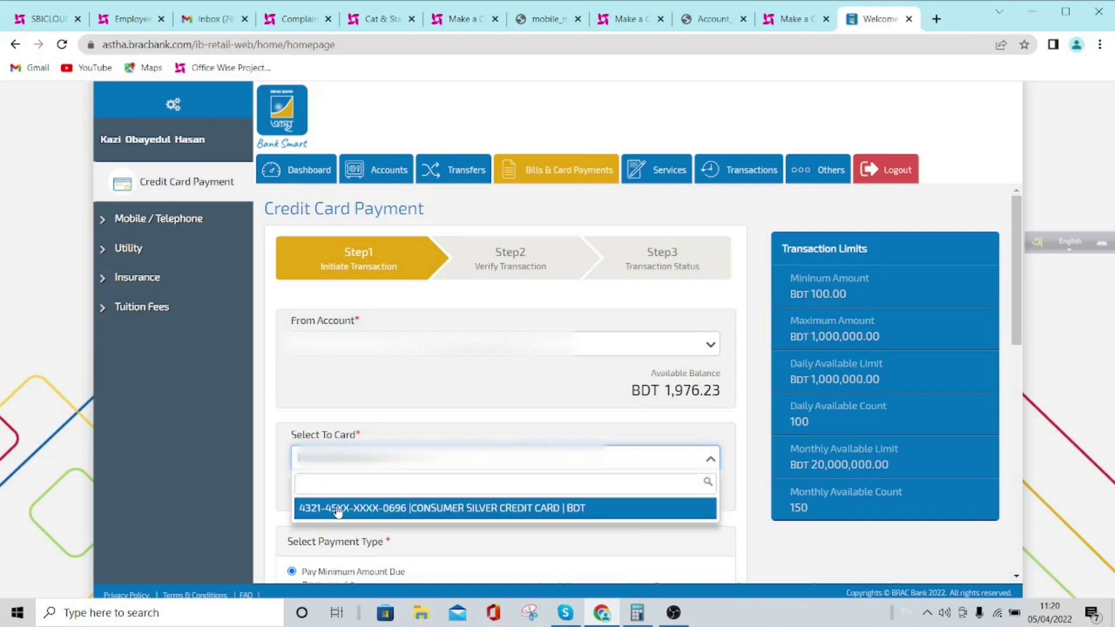
pyautogui.click(339, 506)
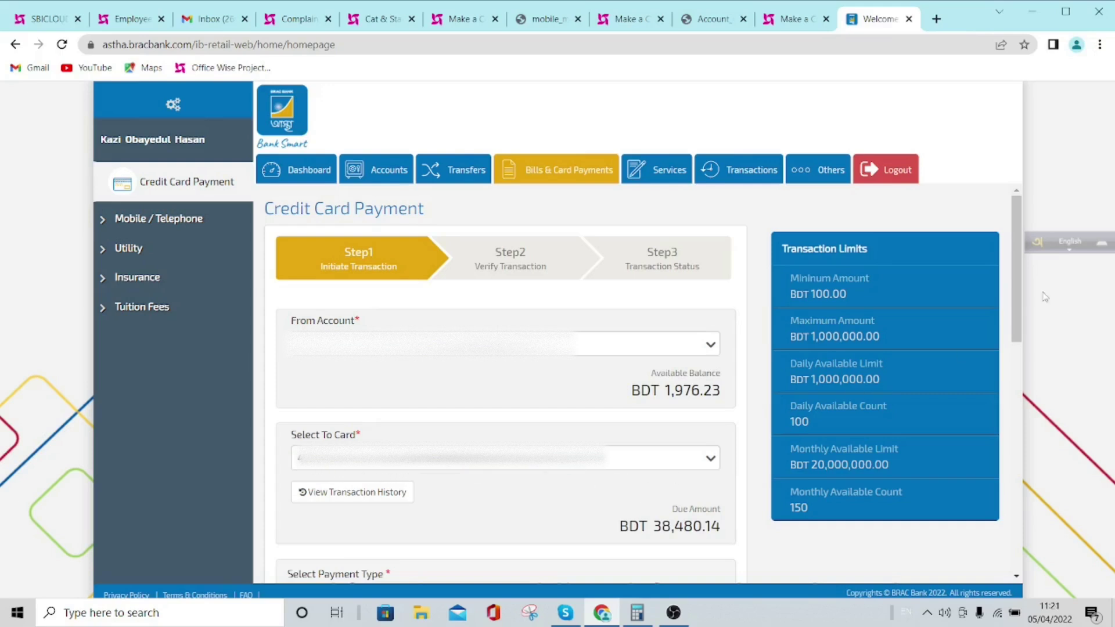
pyautogui.scroll(-3, 1045, 314)
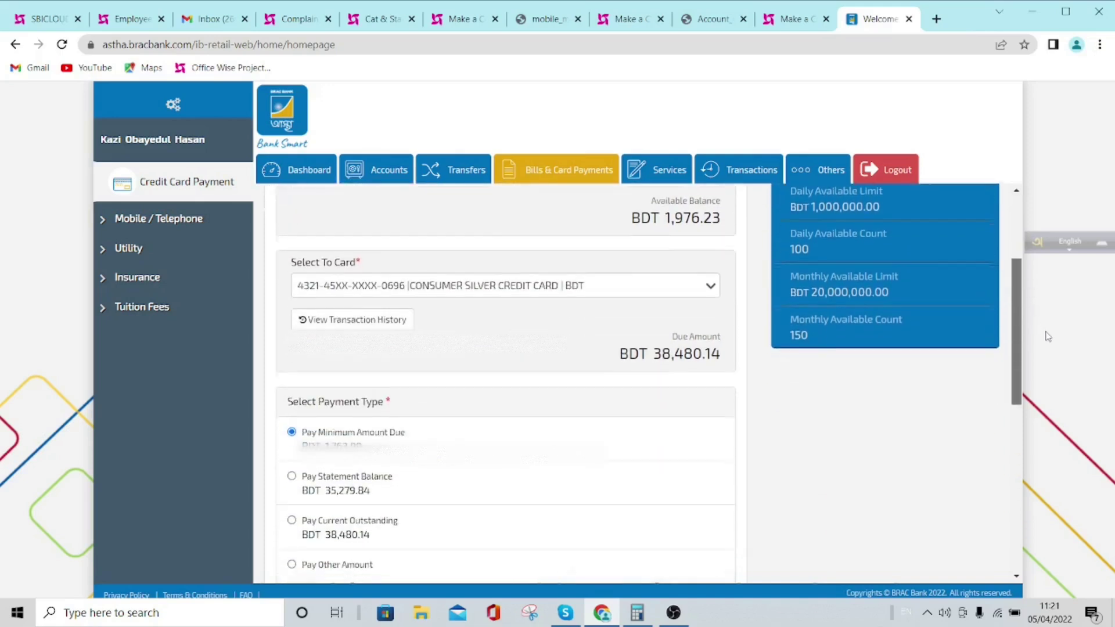
pyautogui.scroll(-1, 1048, 338)
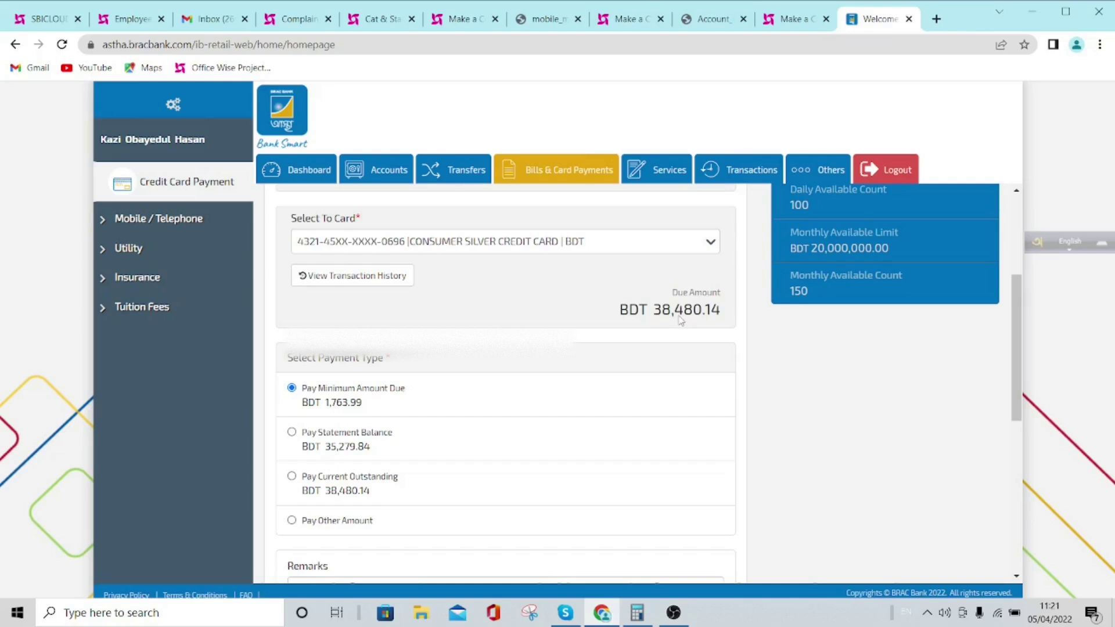
pyautogui.scroll(-1, 1021, 341)
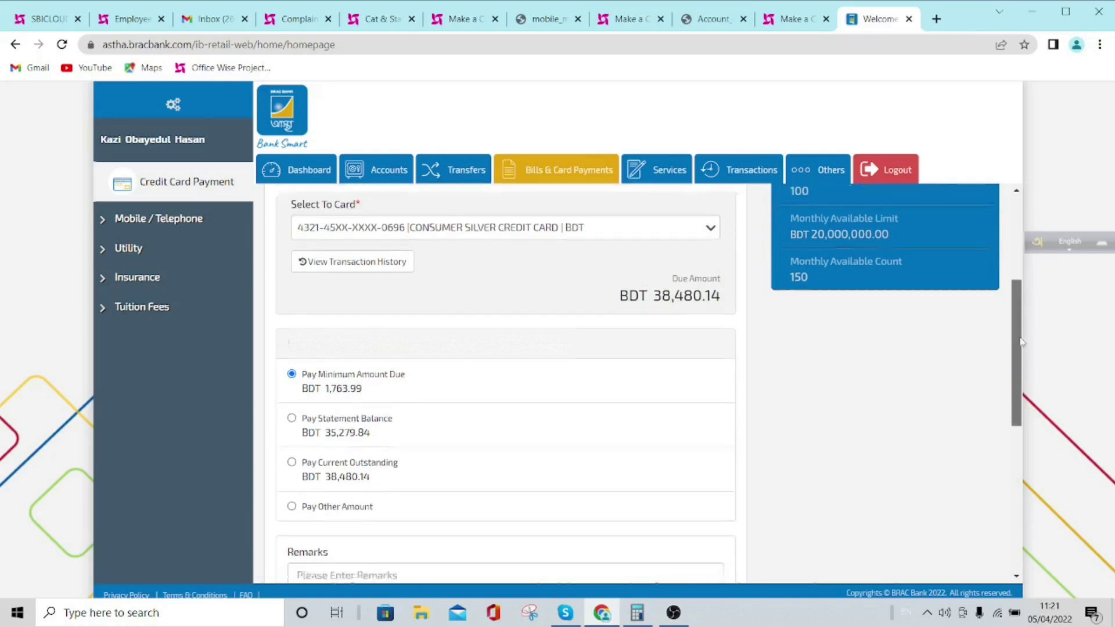
pyautogui.scroll(-1, 1021, 342)
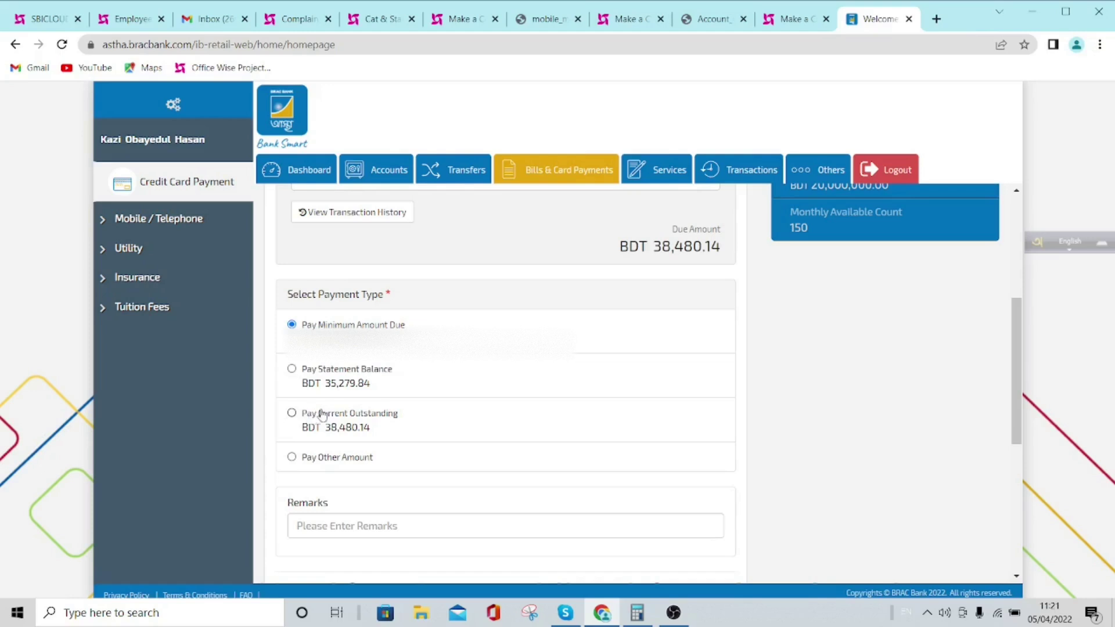
pyautogui.click(292, 414)
pyautogui.click(292, 370)
pyautogui.click(292, 325)
pyautogui.moveTo(1018, 386); pyautogui.dragTo(1039, 443)
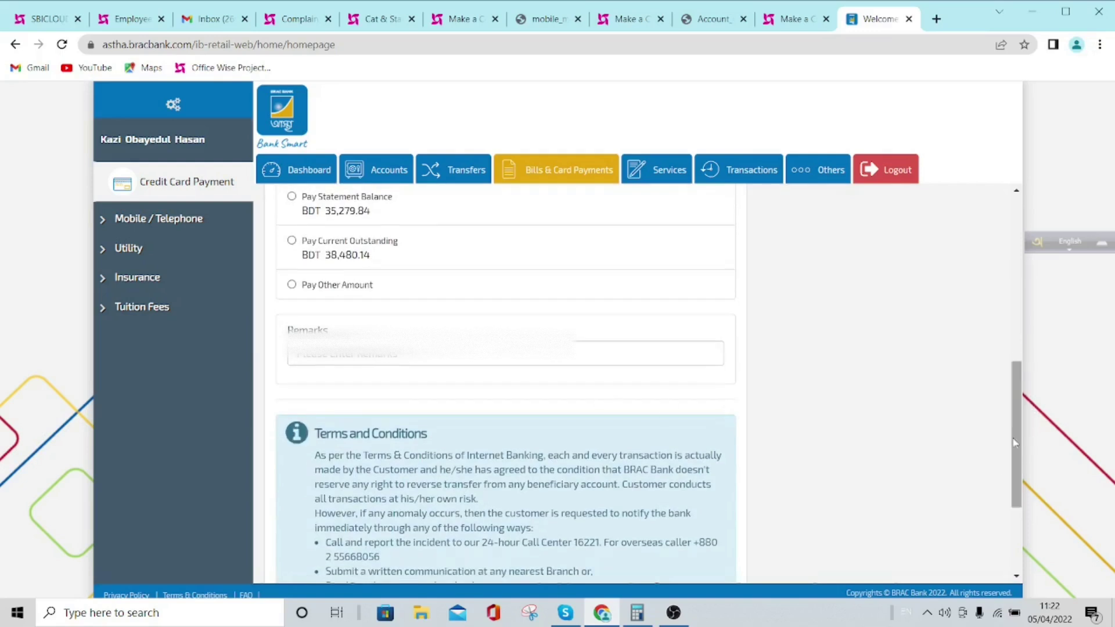
# Step: Add a short remark, accept the terms, and submit the BDT 1,763.99 minimum-due payment
pyautogui.moveTo(1016, 441); pyautogui.dragTo(1027, 458)
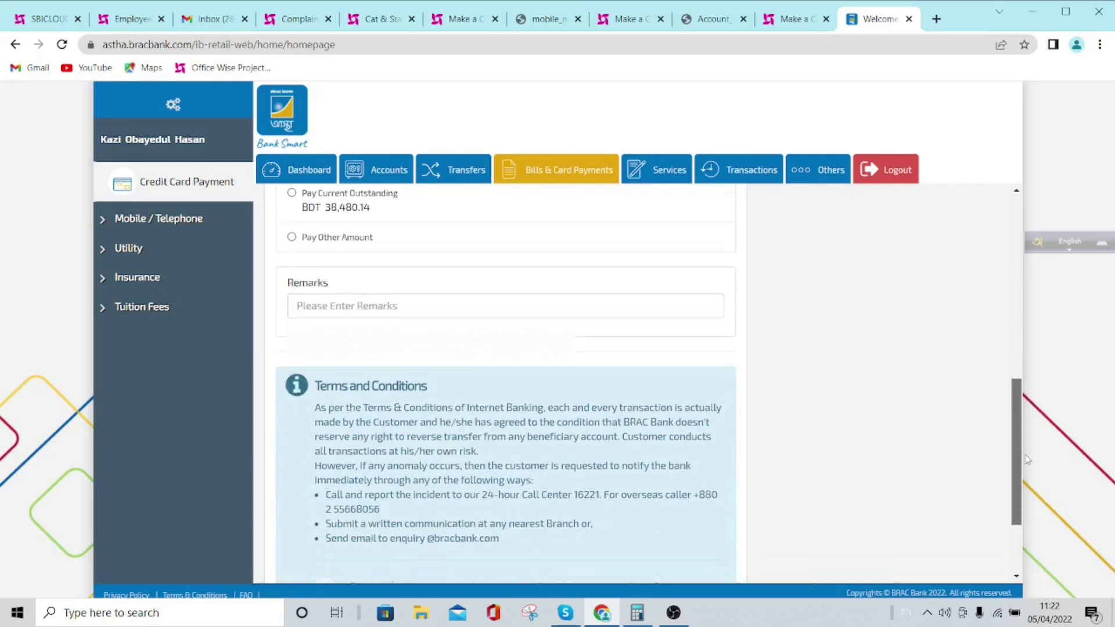
pyautogui.click(369, 320)
pyautogui.write('Mi')
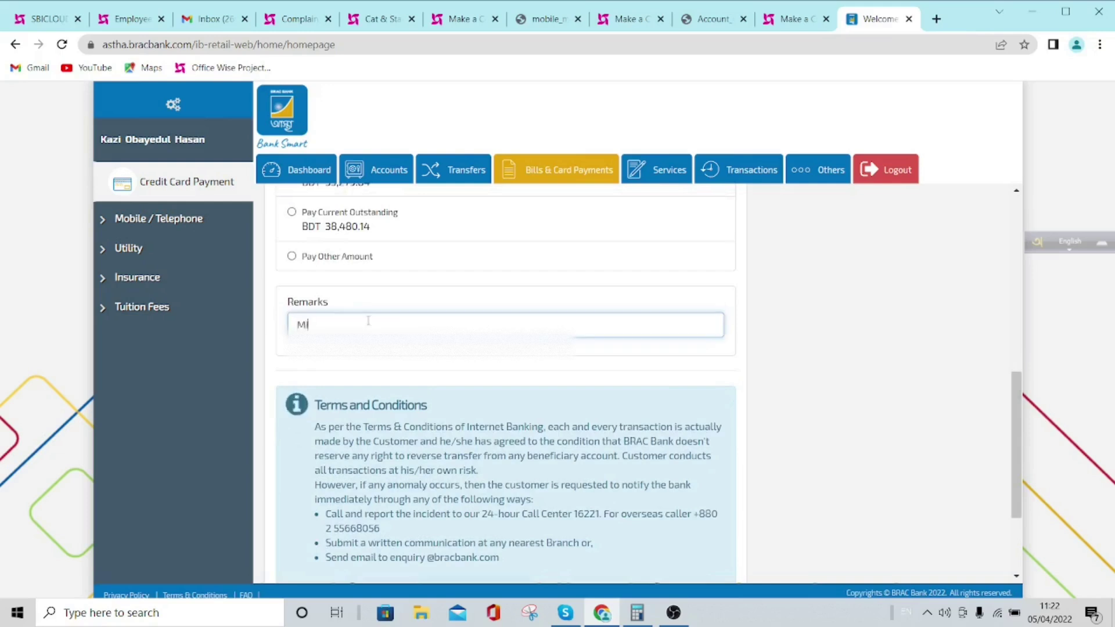
pyautogui.press('BackSpace')
pyautogui.press('BackSpace')
pyautogui.moveTo(1013, 403); pyautogui.dragTo(1038, 501)
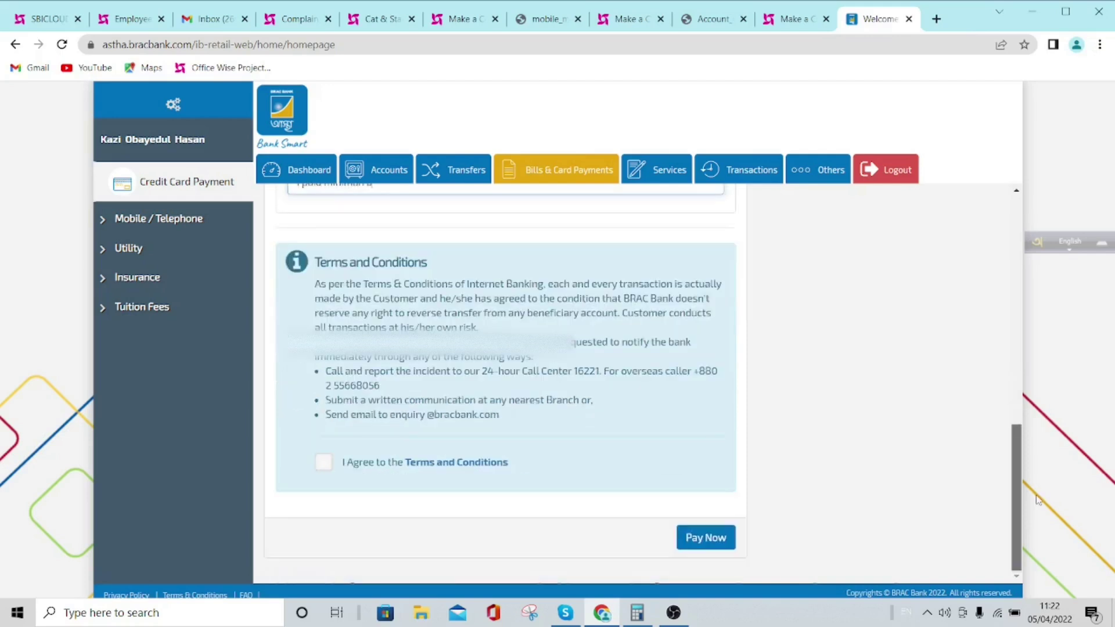
pyautogui.click(324, 462)
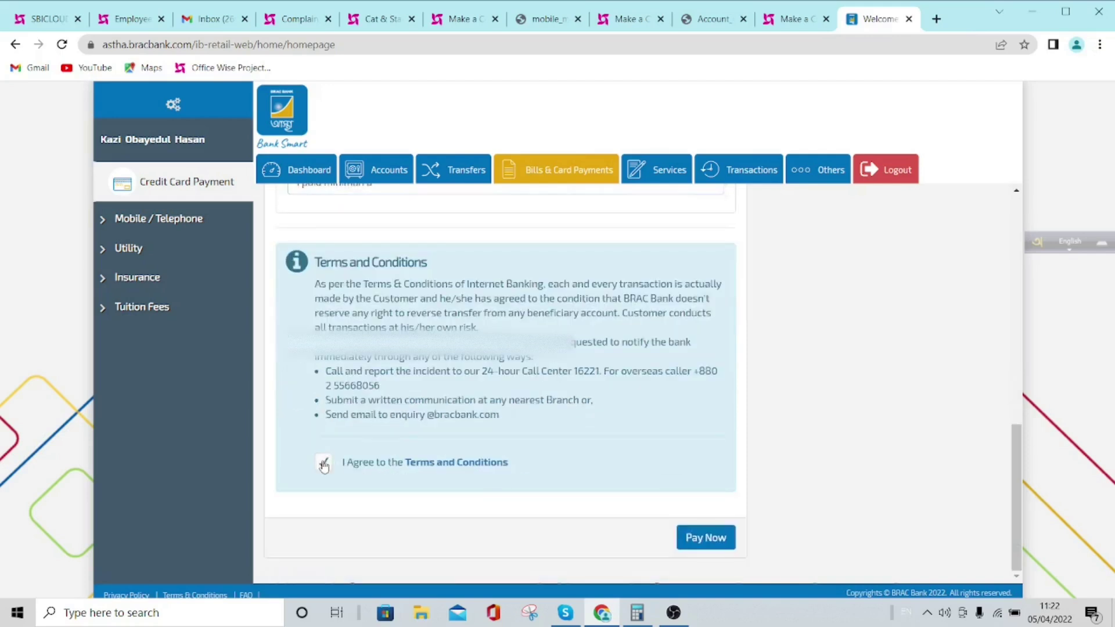
pyautogui.click(706, 538)
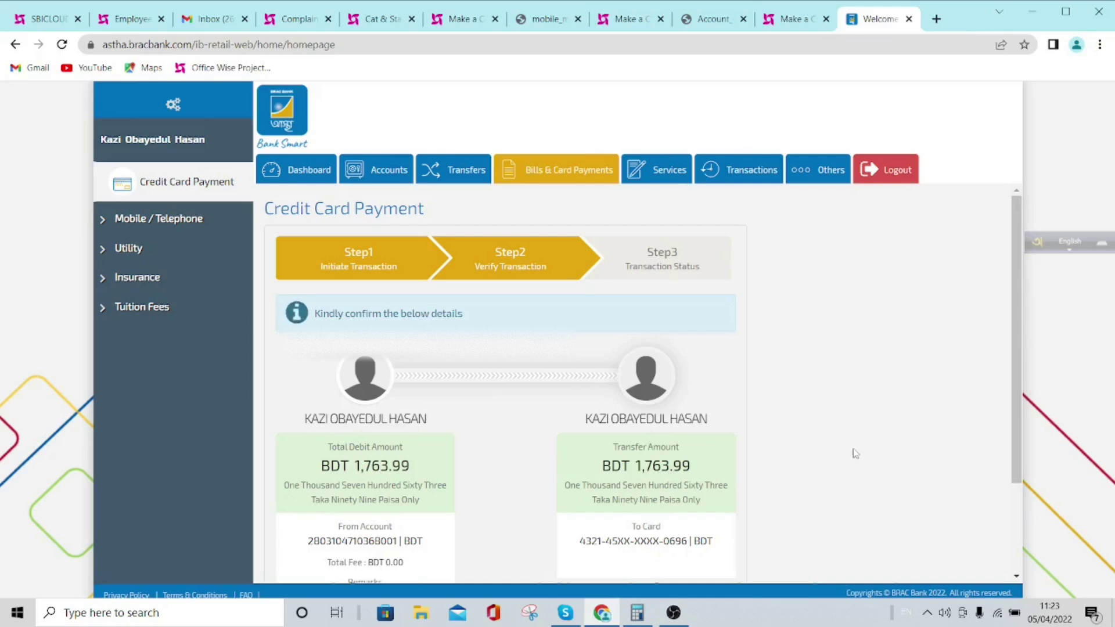
# Step: Confirm the BDT 1,763.99 minimum-due credit card payment on the verification page
pyautogui.scroll(-2, 1045, 488)
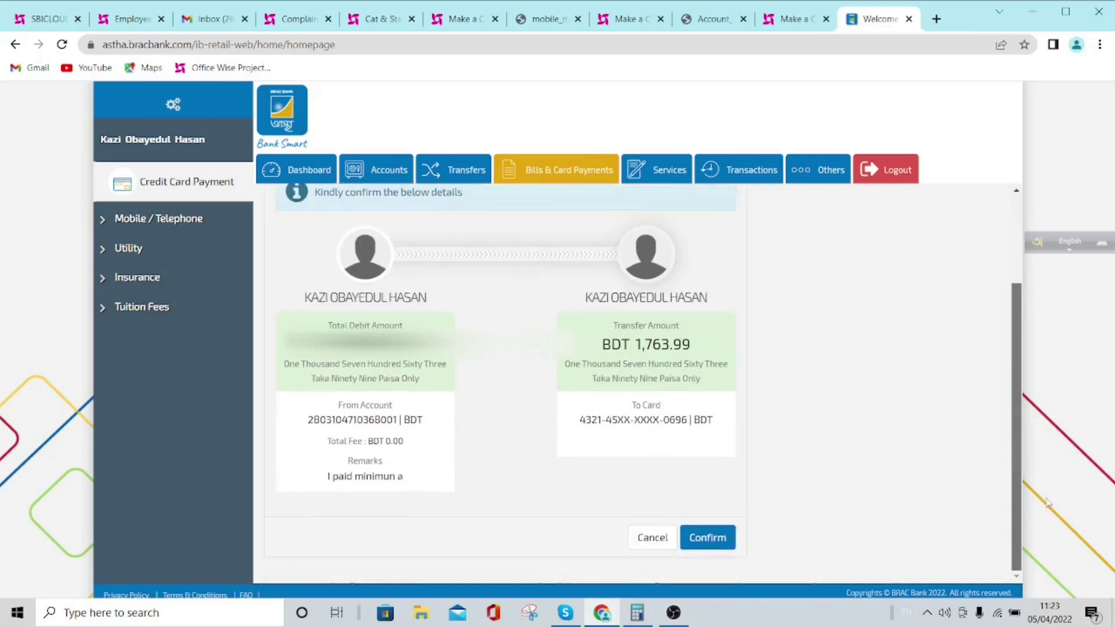
pyautogui.click(709, 541)
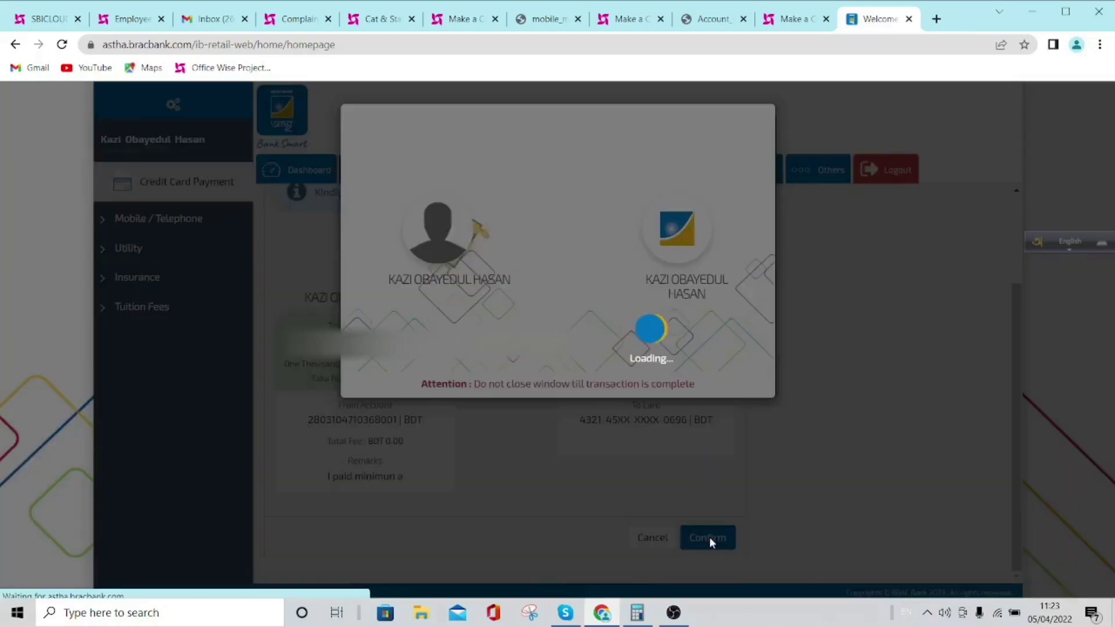